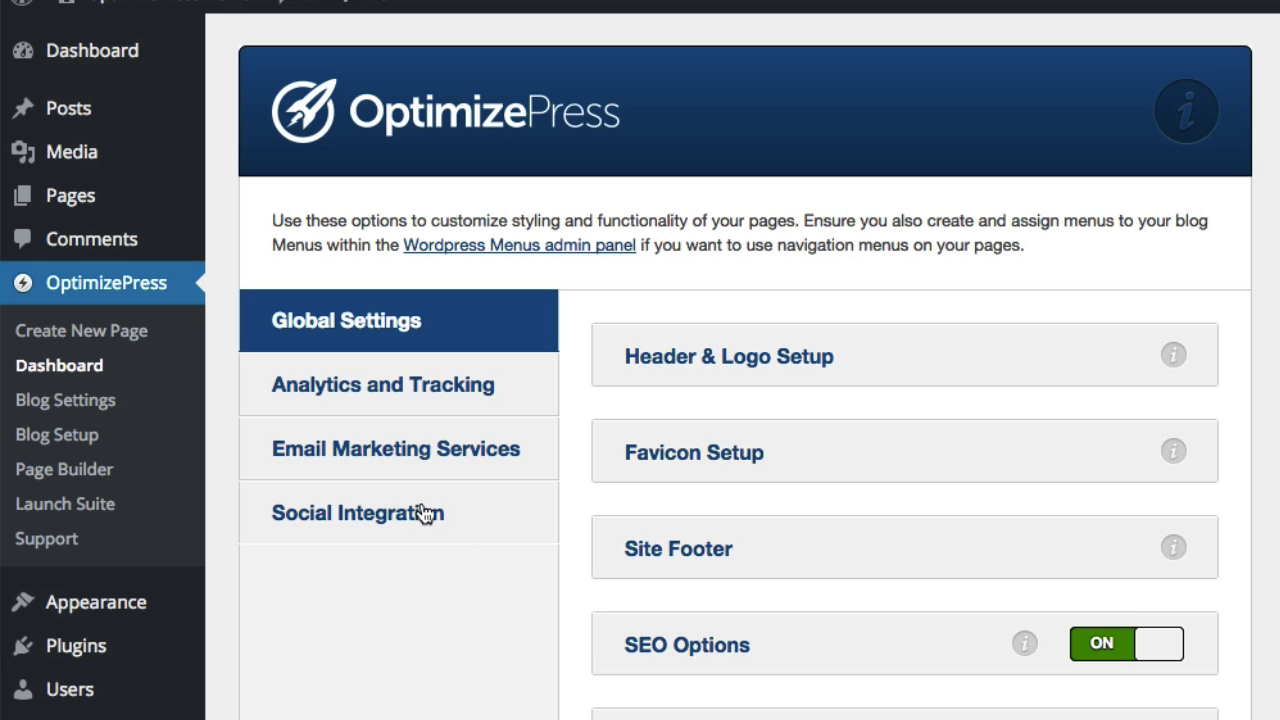
Open the page creation screen and browse the template gallery down to the Launch Pages and Other Pages sections.
{"action": "left_click", "coordinate": [105, 333]}
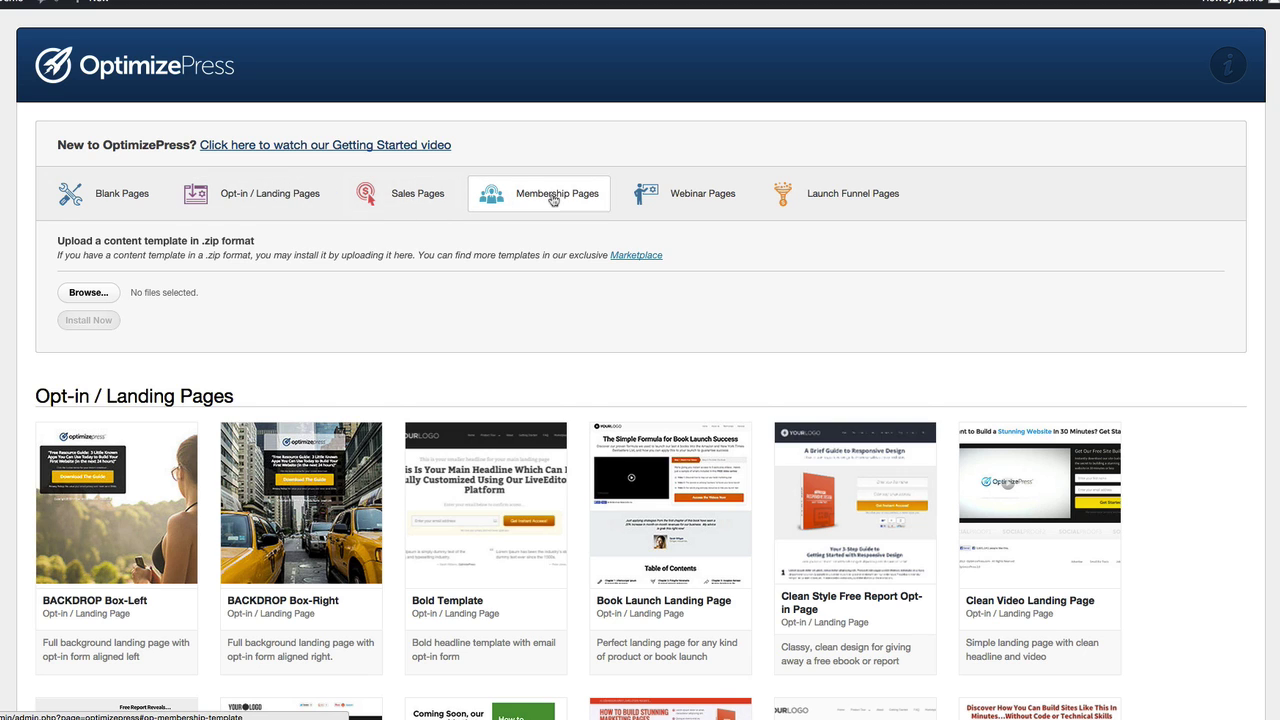
{"action": "scroll", "coordinate": [552, 199], "scroll_direction": "down", "scroll_amount": 2}
{"action": "scroll", "coordinate": [552, 199], "scroll_direction": "down", "scroll_amount": 15}
{"action": "scroll", "coordinate": [552, 199], "scroll_direction": "down", "scroll_amount": 5}
{"action": "scroll", "coordinate": [552, 199], "scroll_direction": "down", "scroll_amount": 5}
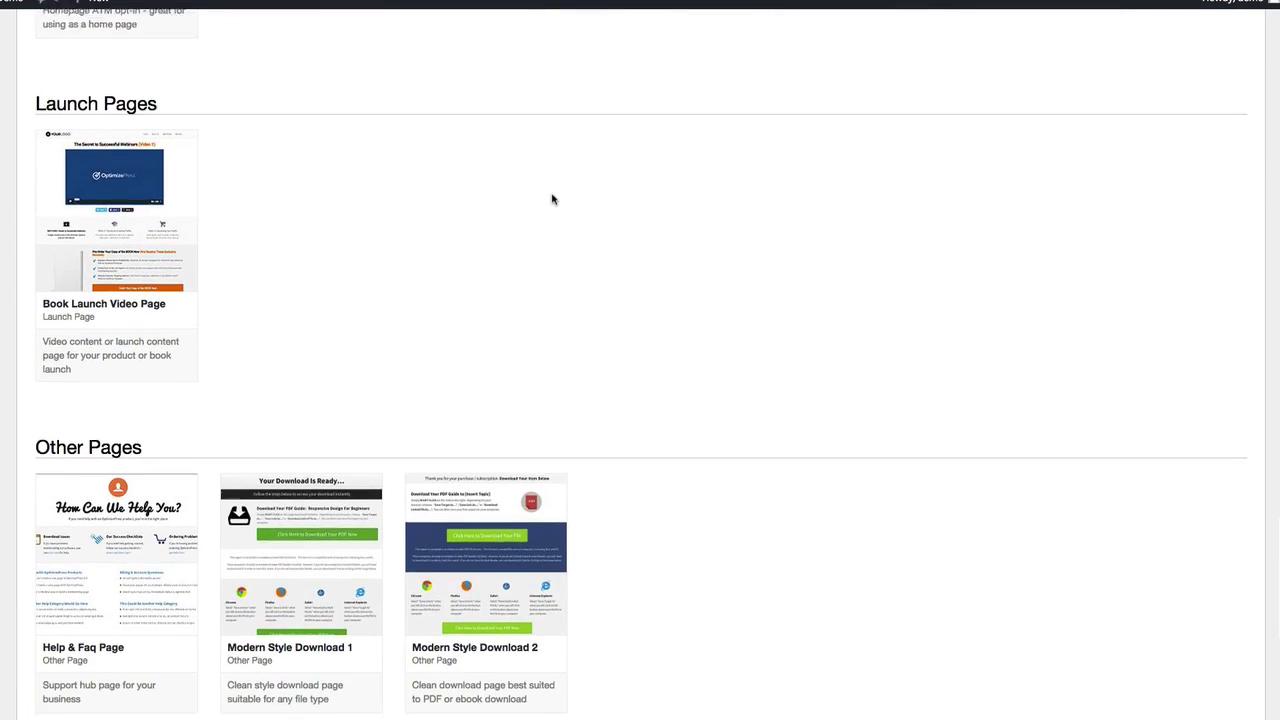
Preview the Book Launch Video Page template, look through its layout, and close the preview.
{"action": "scroll", "coordinate": [552, 199], "scroll_direction": "up", "scroll_amount": 3}
{"action": "mouse_move", "coordinate": [149, 200]}
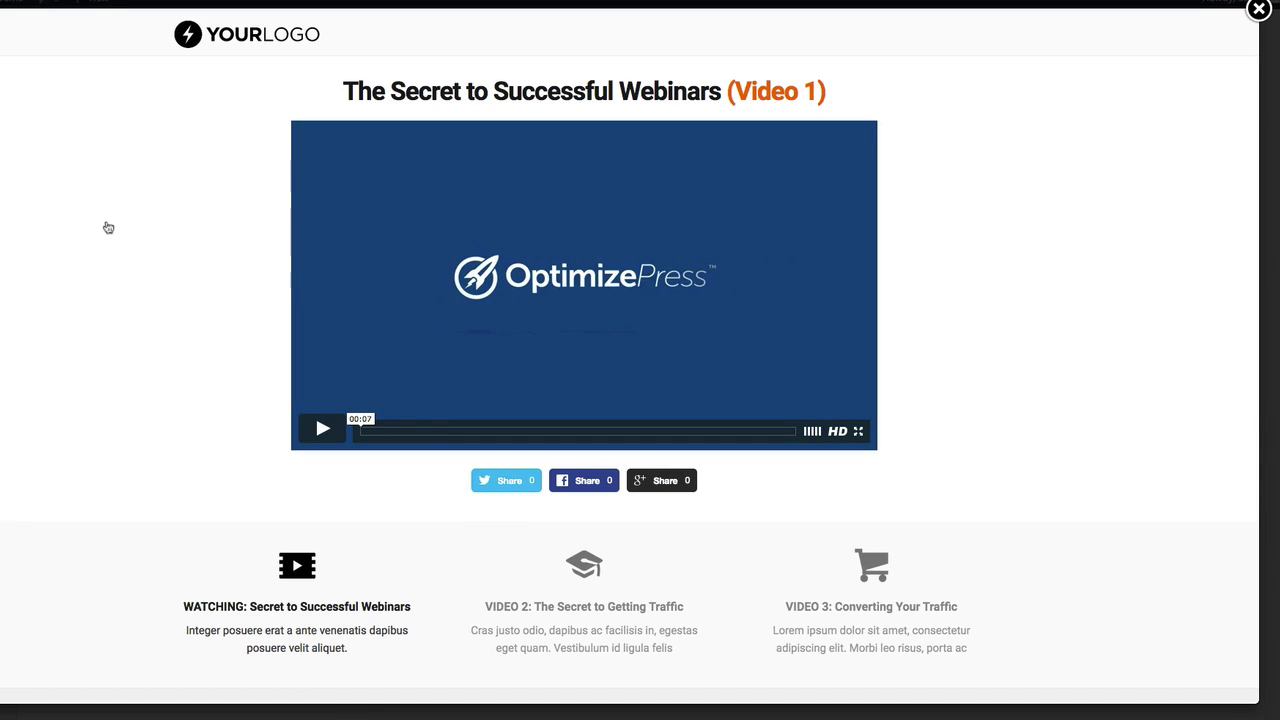
{"action": "scroll", "coordinate": [108, 228], "scroll_direction": "down", "scroll_amount": 5}
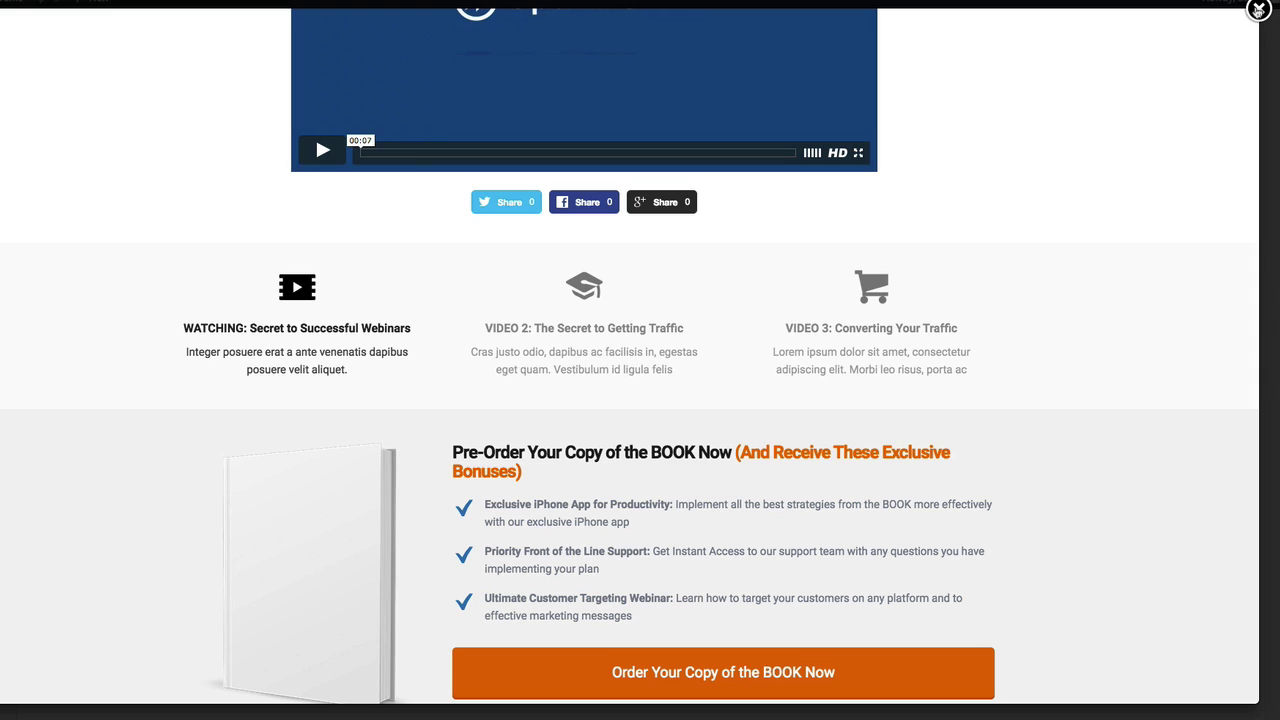
{"action": "left_click", "coordinate": [1258, 10]}
Preview the Homepage ATM Page template in the Home Pages section and close the preview.
{"action": "scroll", "coordinate": [817, 213], "scroll_direction": "up", "scroll_amount": 2}
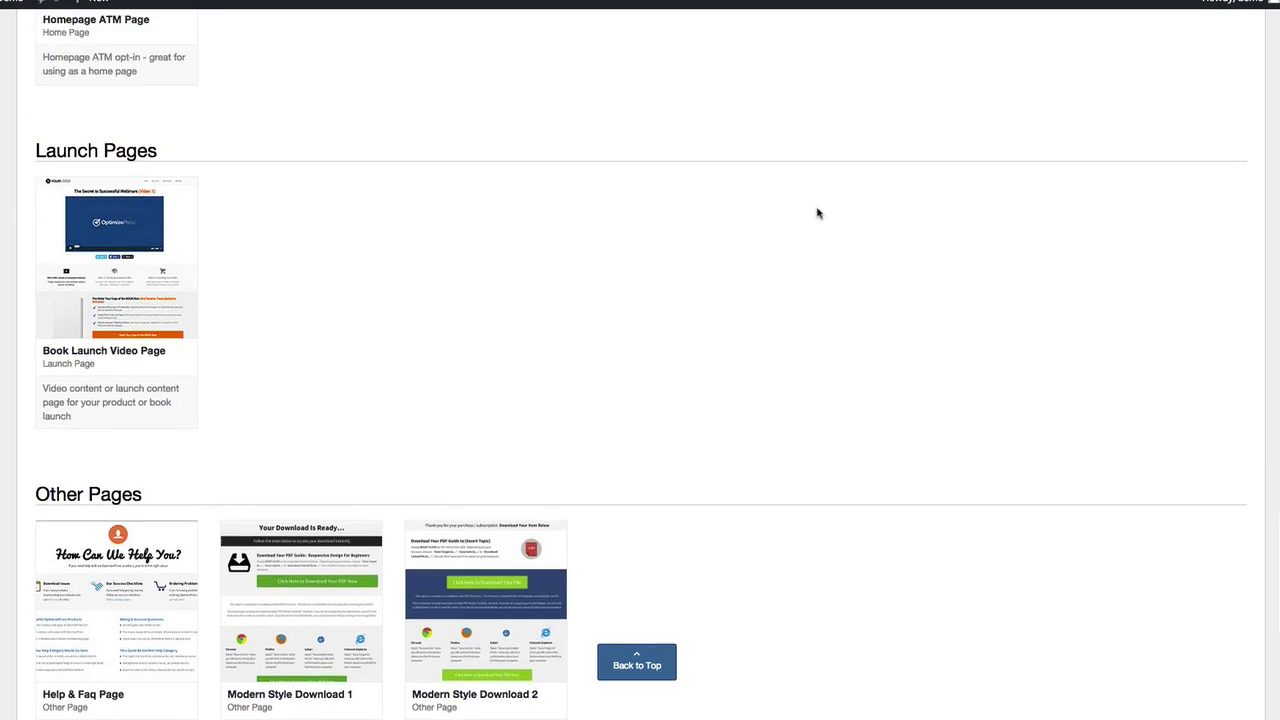
{"action": "scroll", "coordinate": [817, 213], "scroll_direction": "up", "scroll_amount": 5}
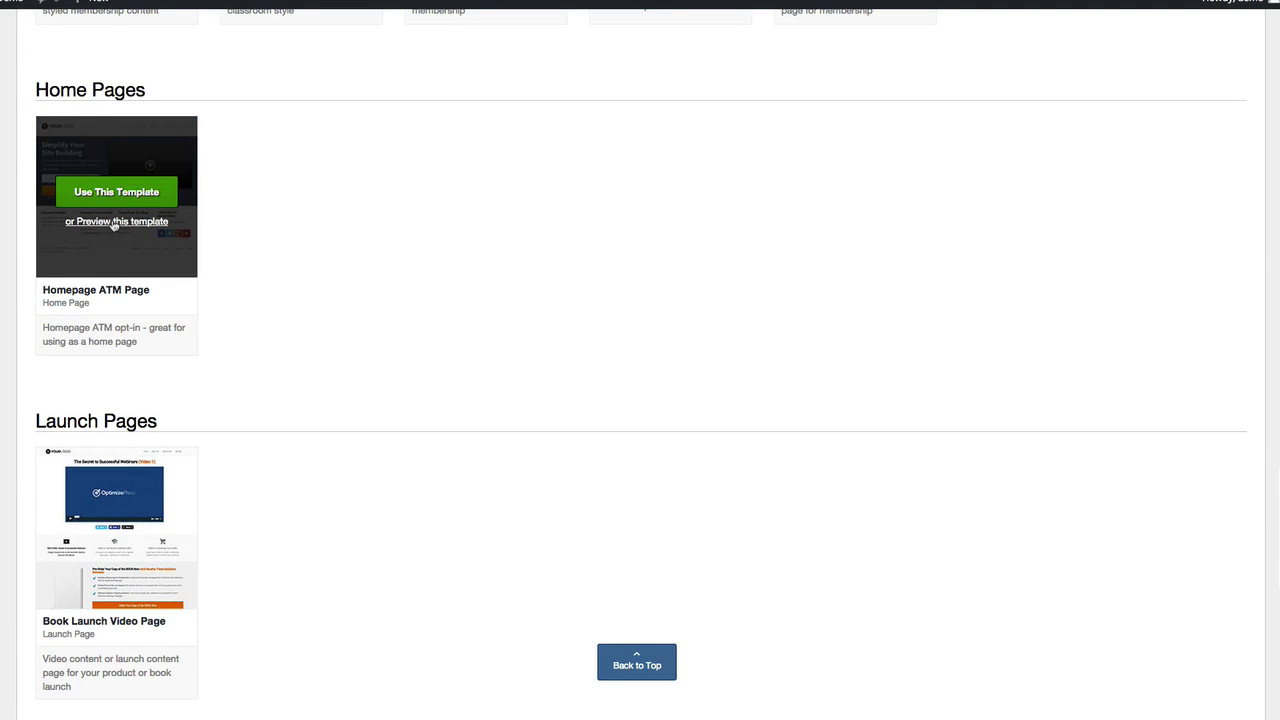
{"action": "left_click", "coordinate": [114, 222]}
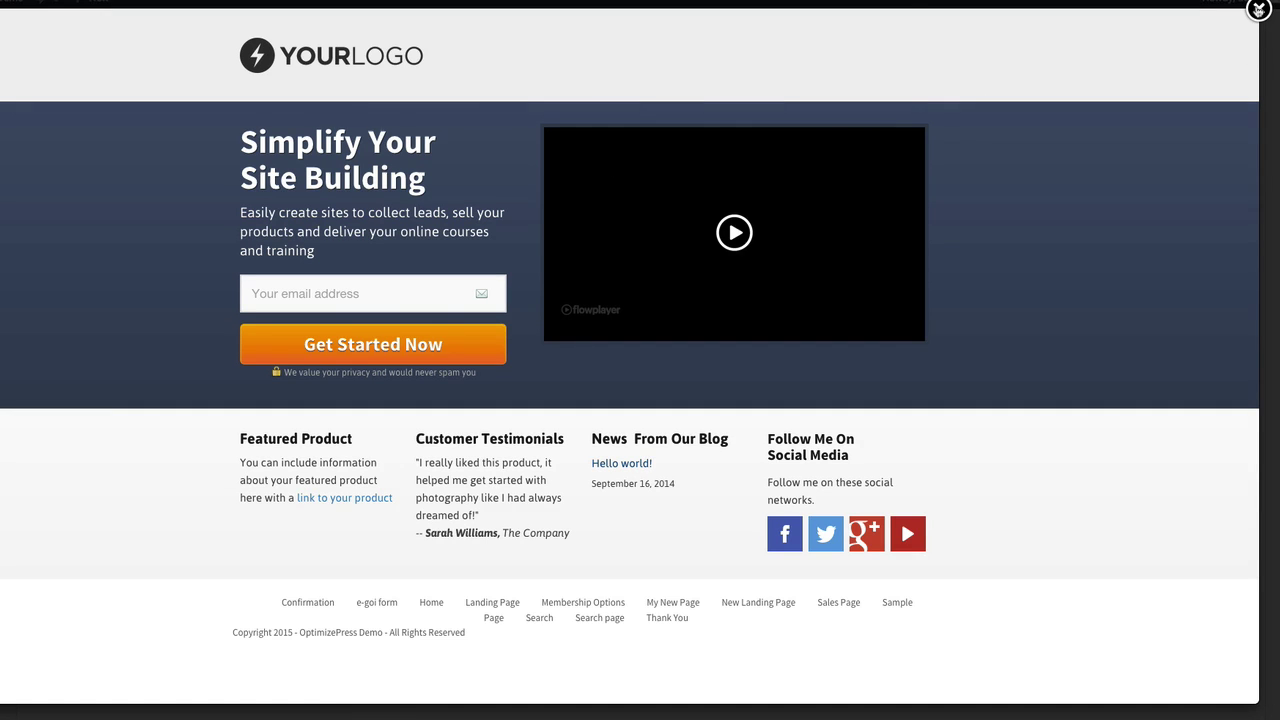
{"action": "left_click", "coordinate": [1258, 10]}
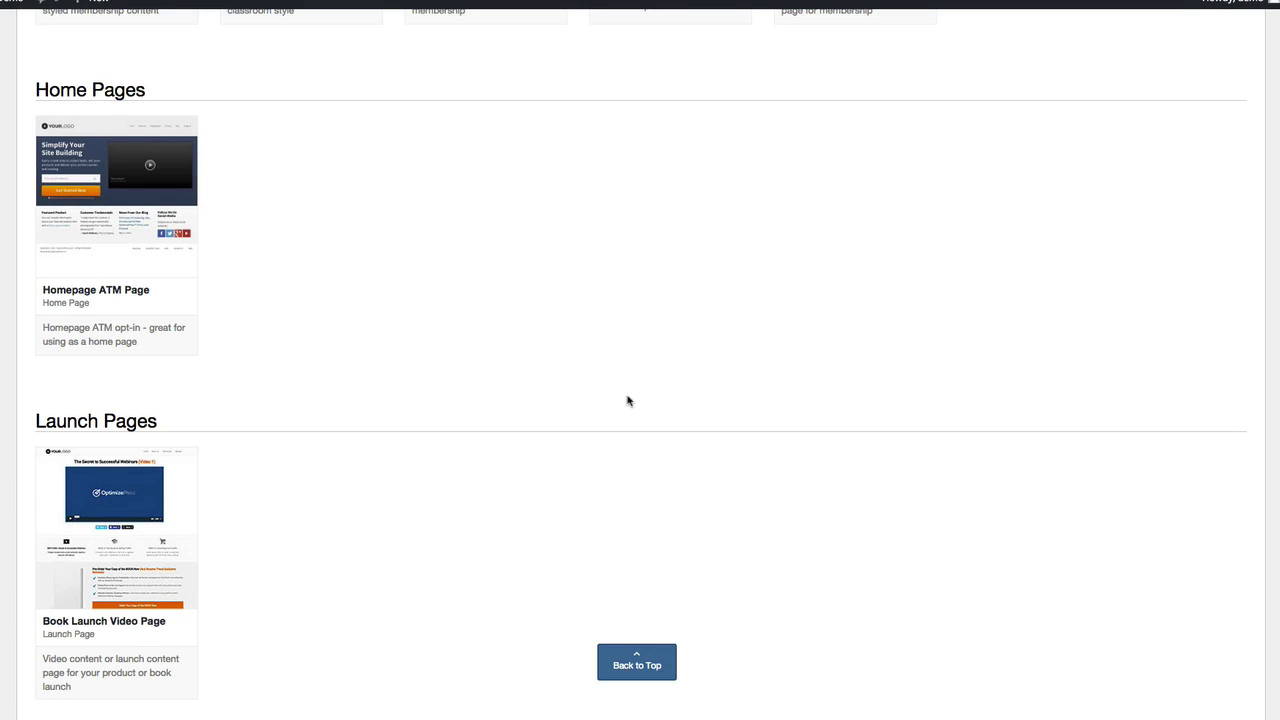
Return to the start of the template gallery and look through all template categories down to Blank Page.
{"action": "scroll", "coordinate": [543, 604], "scroll_direction": "up", "scroll_amount": 3}
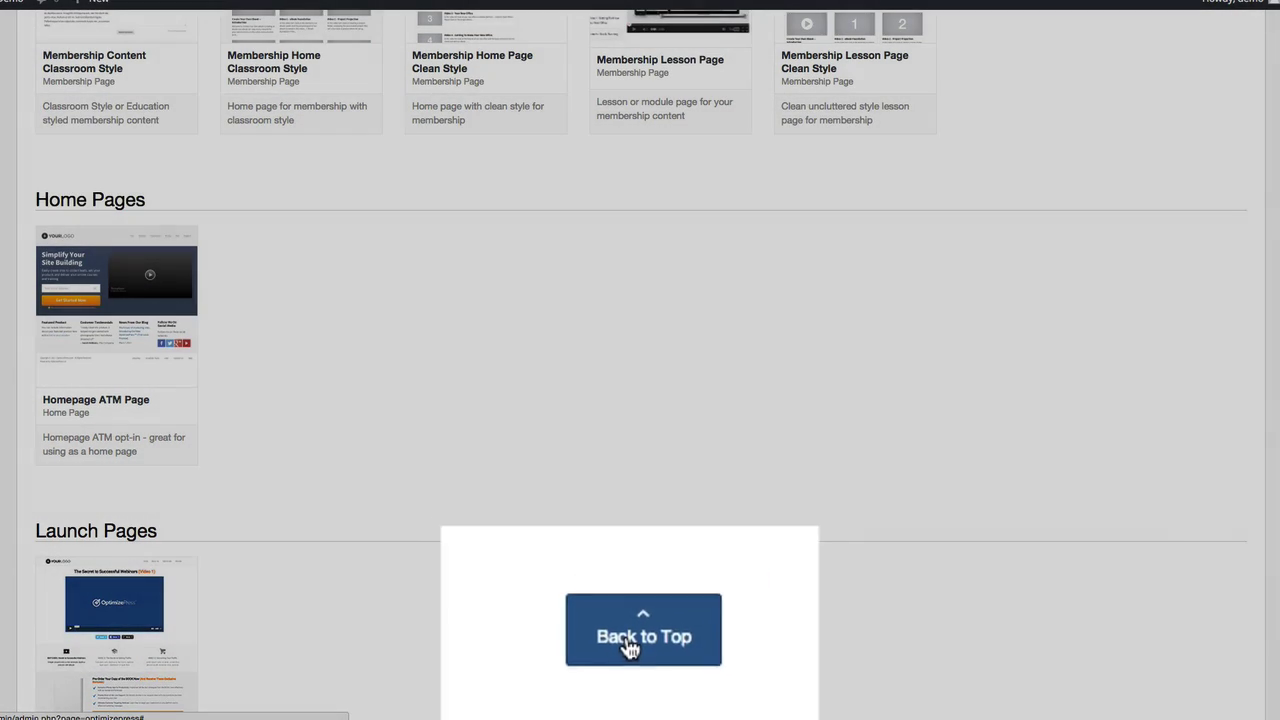
{"action": "left_click", "coordinate": [630, 670]}
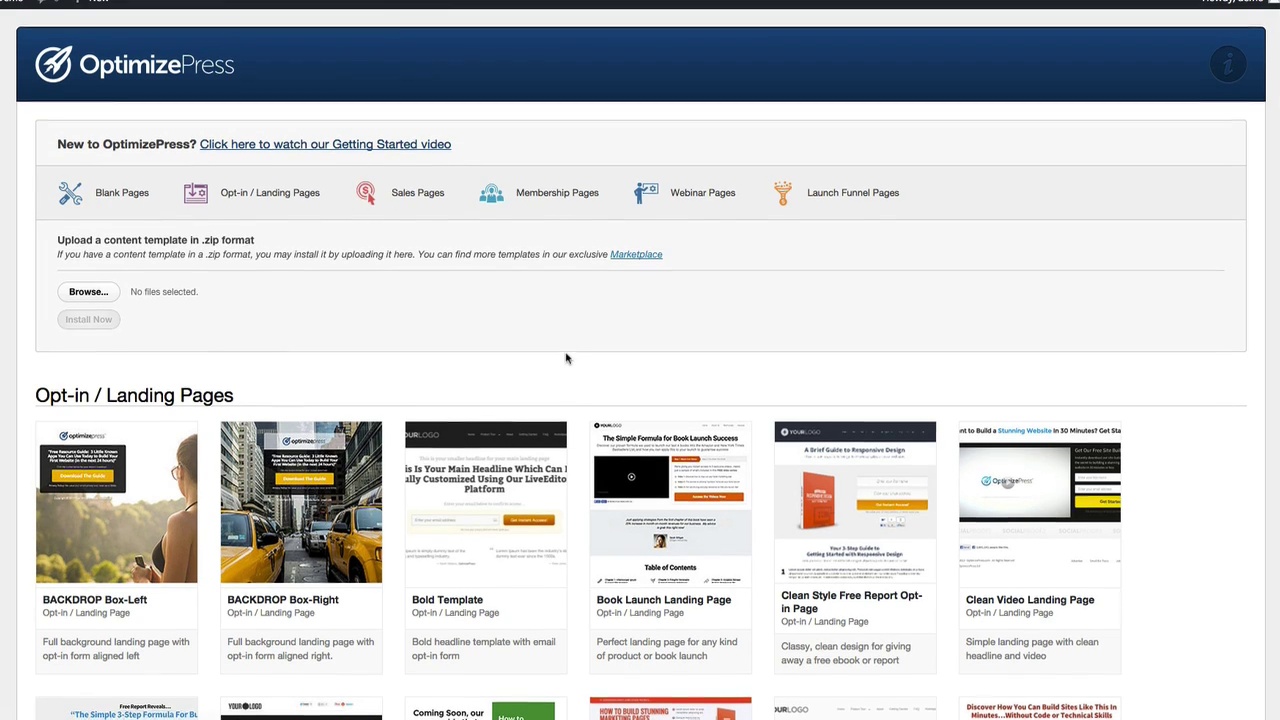
{"action": "scroll", "coordinate": [566, 358], "scroll_direction": "down", "scroll_amount": 1}
{"action": "scroll", "coordinate": [566, 358], "scroll_direction": "down", "scroll_amount": 15}
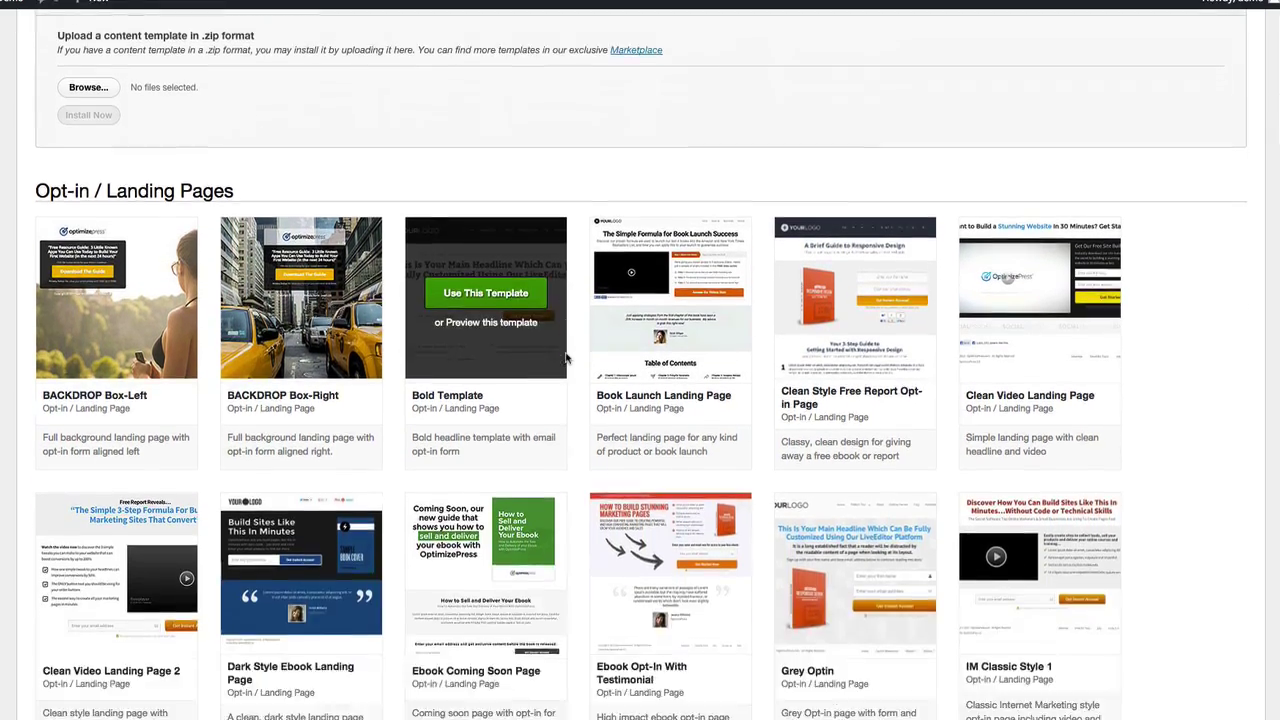
{"action": "scroll", "coordinate": [566, 358], "scroll_direction": "down", "scroll_amount": 20}
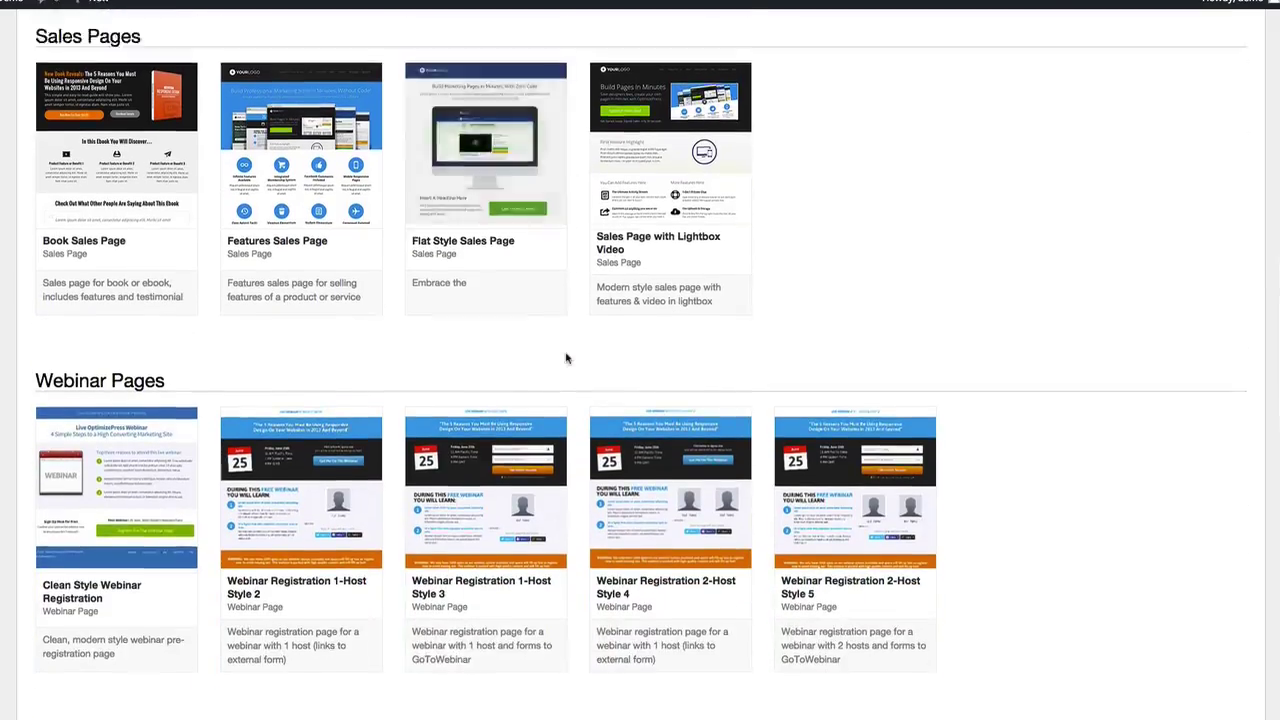
{"action": "scroll", "coordinate": [566, 358], "scroll_direction": "down", "scroll_amount": 12}
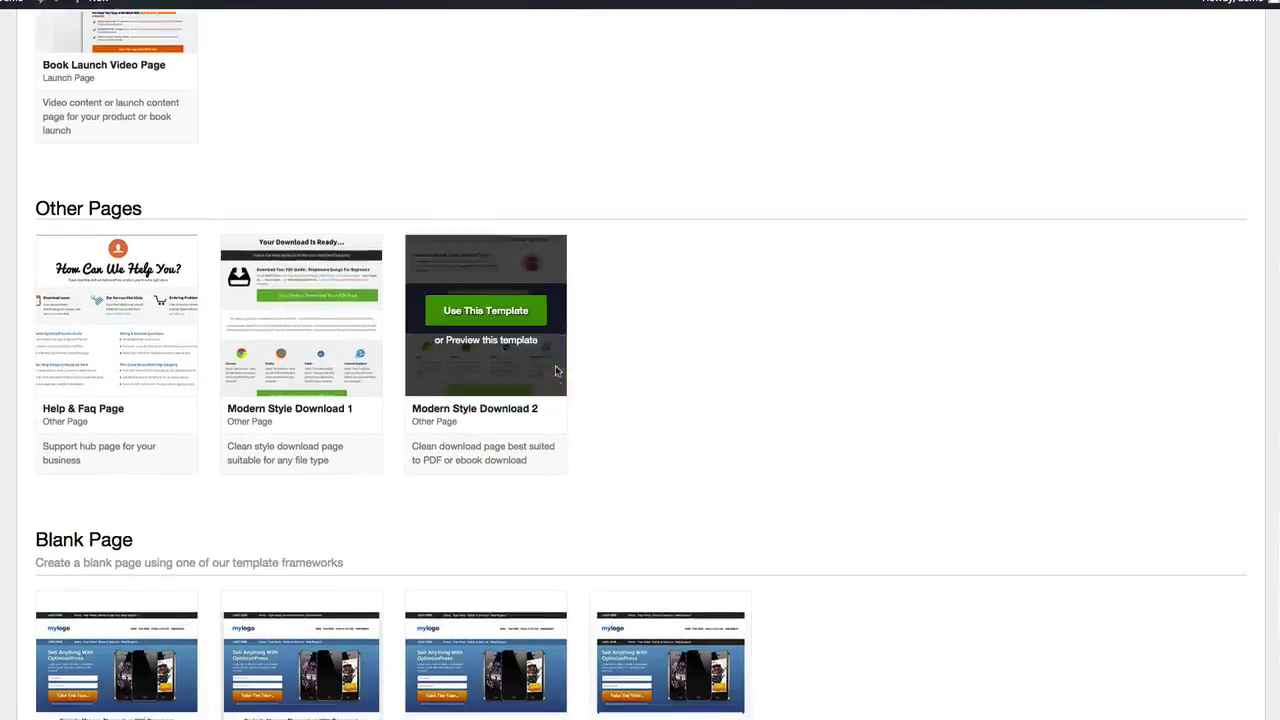
{"action": "scroll", "coordinate": [555, 370], "scroll_direction": "up", "scroll_amount": 20}
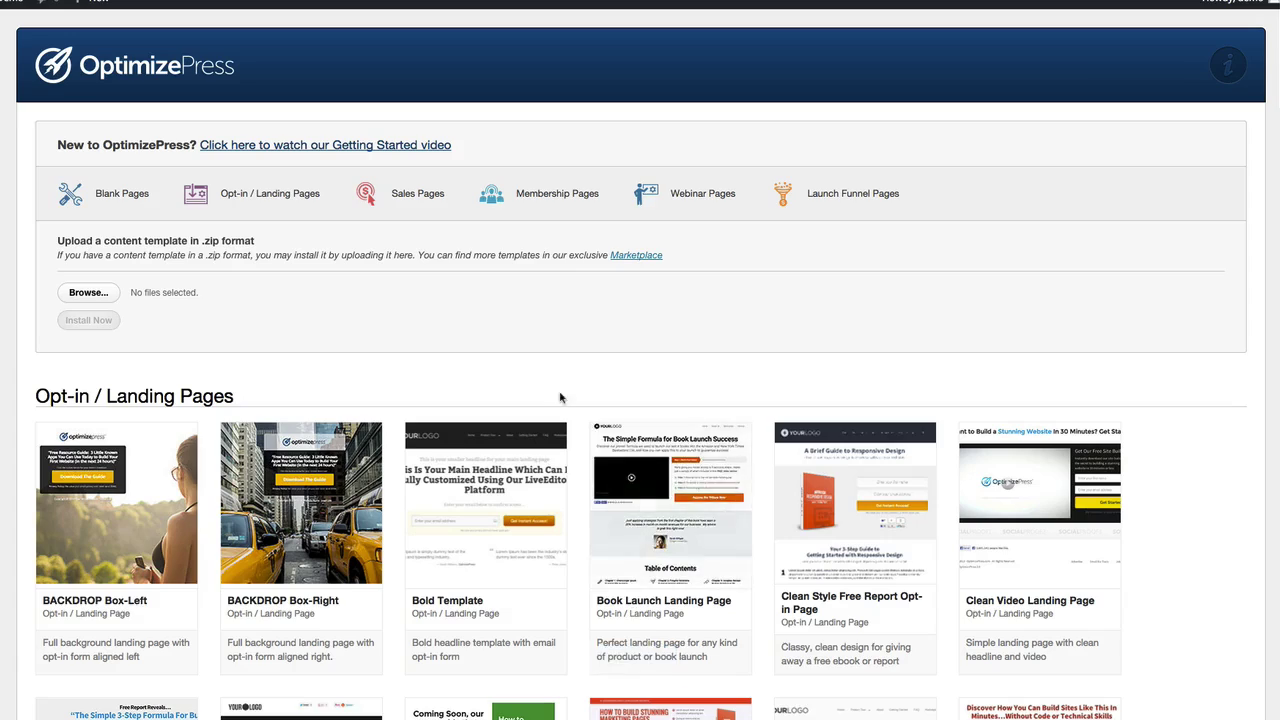
Open the page naming form for the Clean Style Free Report Opt-in Page template and close it without creating a page.
{"action": "mouse_move", "coordinate": [476, 437]}
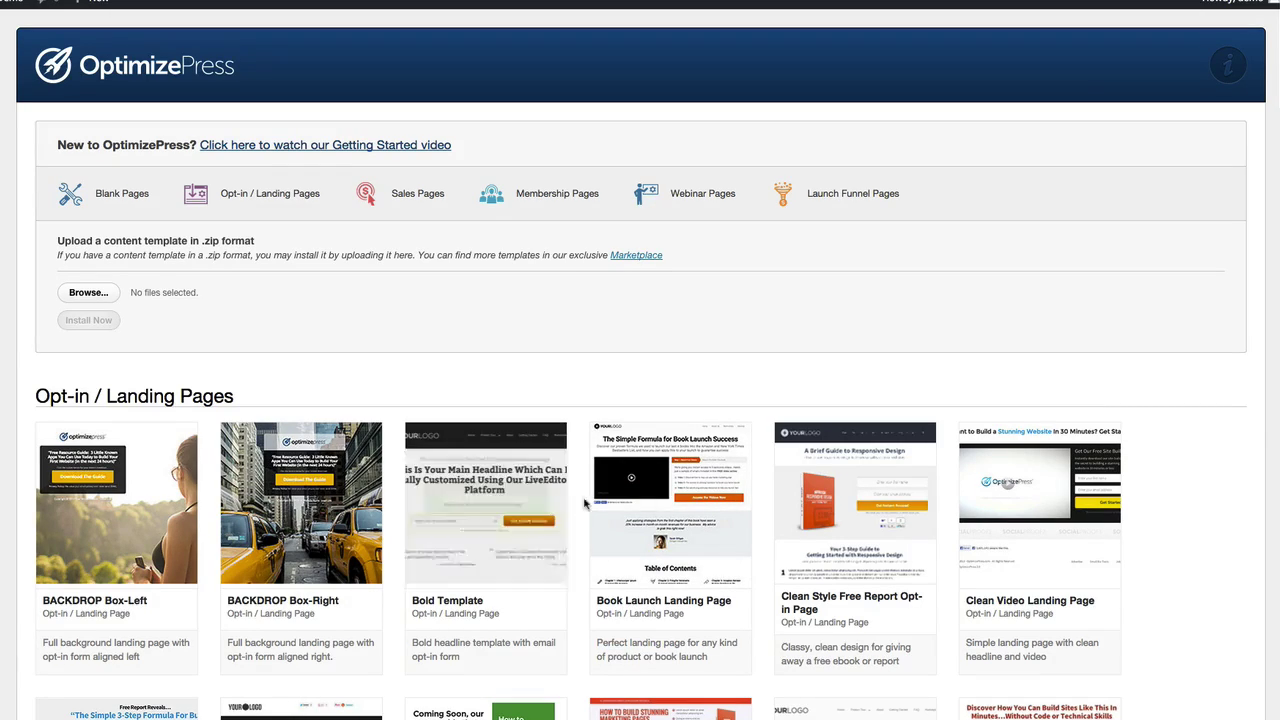
{"action": "mouse_move", "coordinate": [837, 513]}
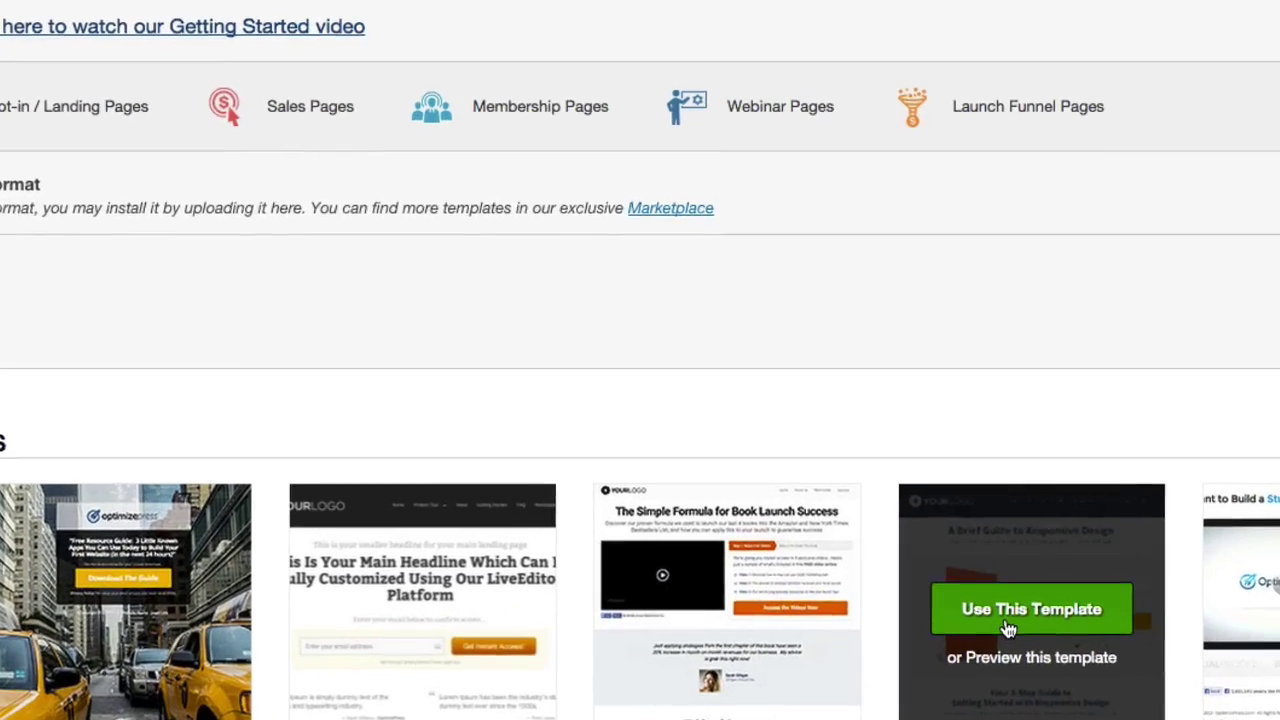
{"action": "left_click", "coordinate": [840, 510]}
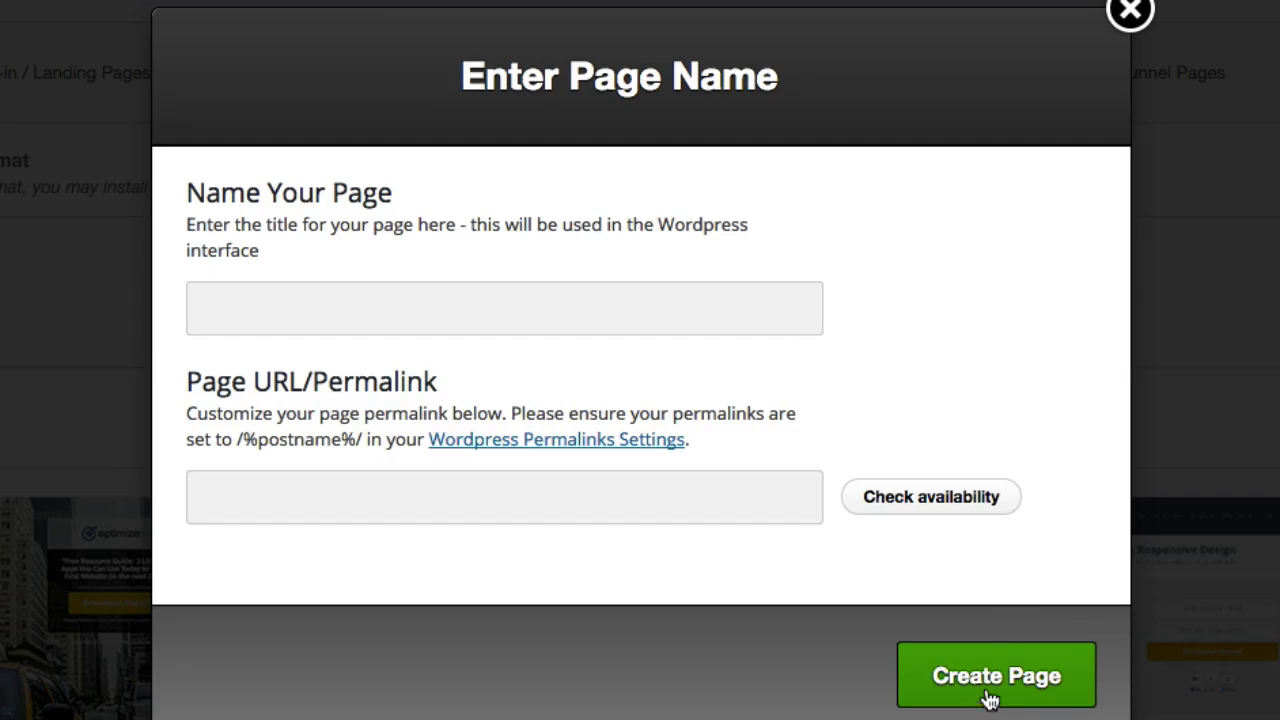
{"action": "left_click", "coordinate": [1128, 14]}
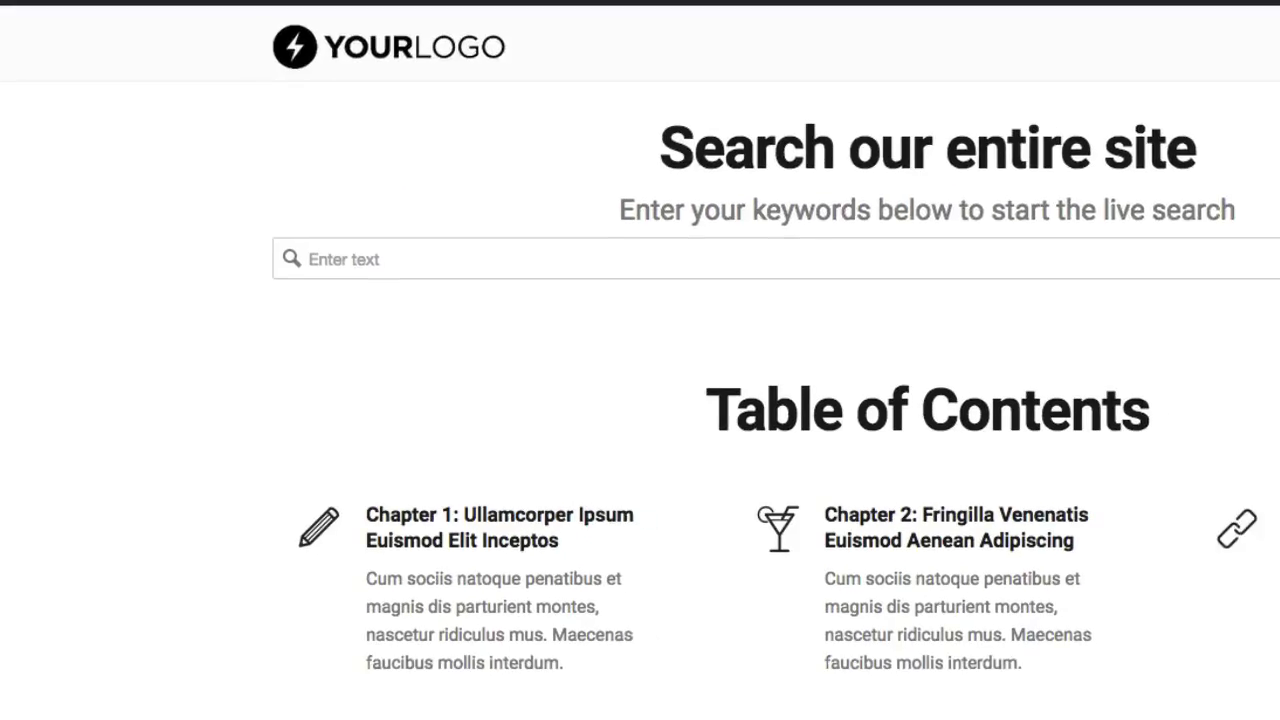
Search the demo site for "video 1" with the live search element.
{"action": "left_click", "coordinate": [429, 264]}
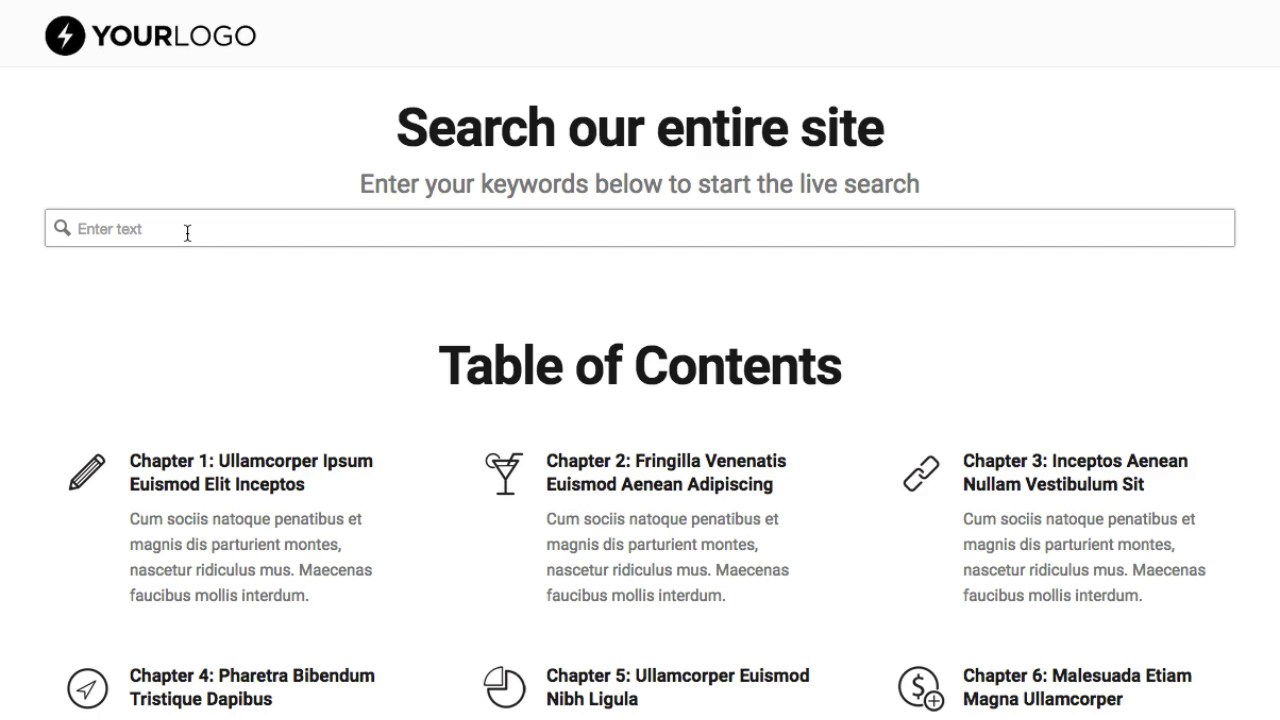
{"action": "type", "text": "video 1"}
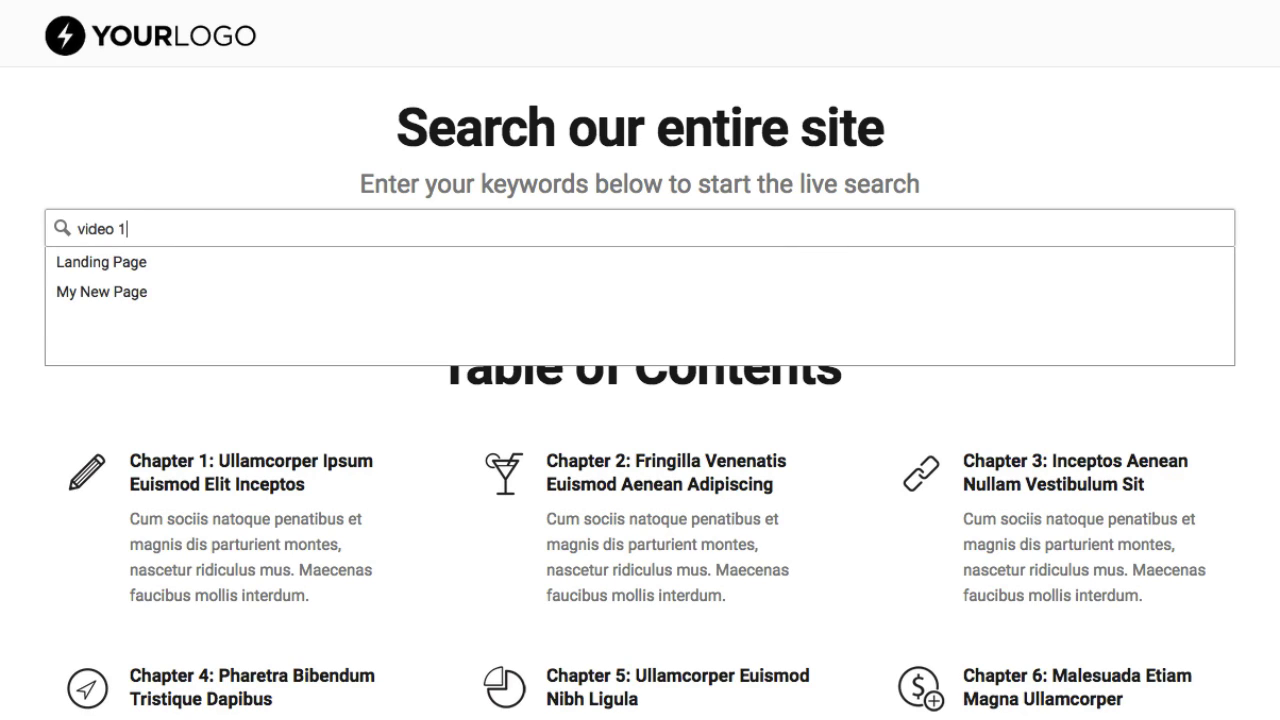
{"action": "key", "text": "Return"}
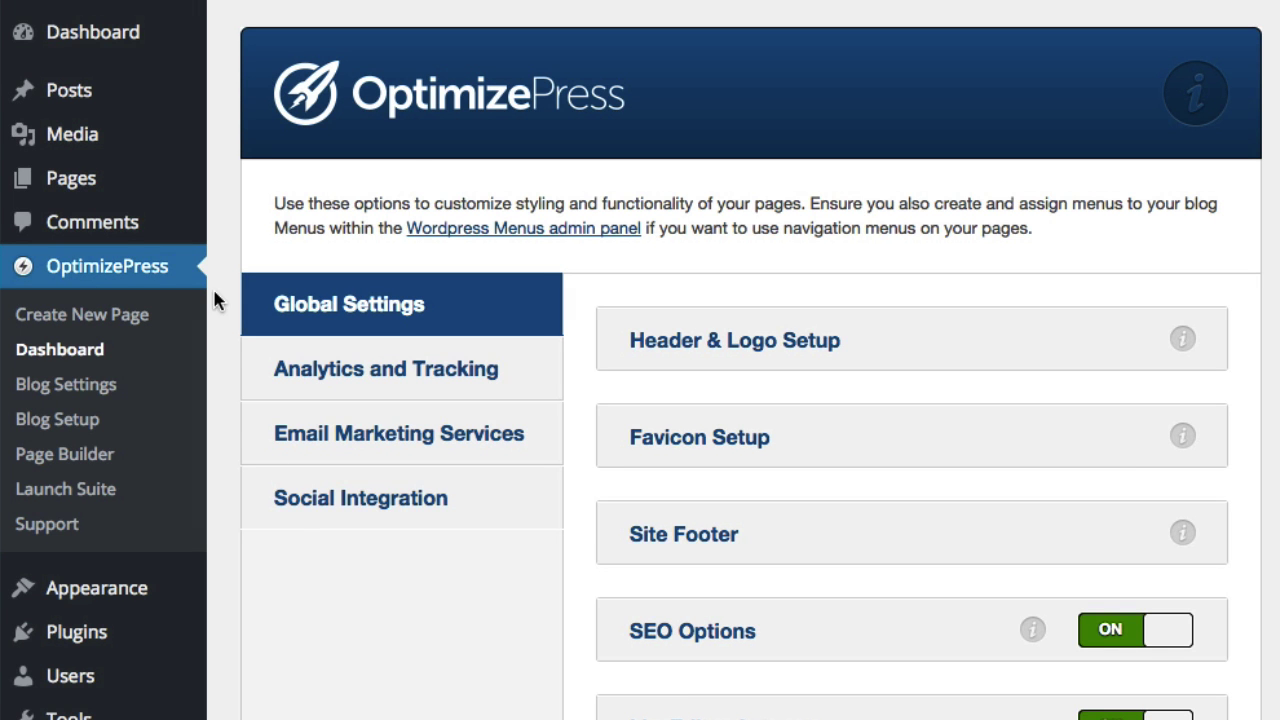
Open the list of all WordPress pages and filter it to LiveEditor Pages only.
{"action": "mouse_move", "coordinate": [110, 188]}
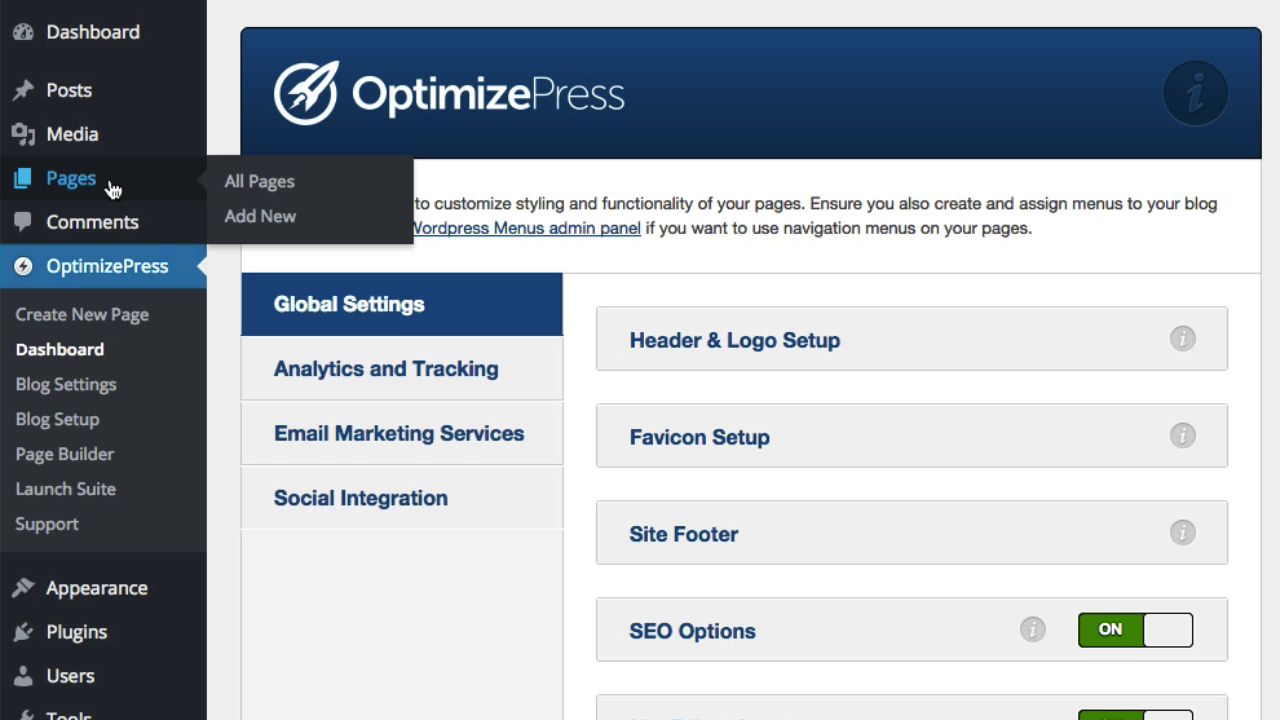
{"action": "left_click", "coordinate": [243, 189]}
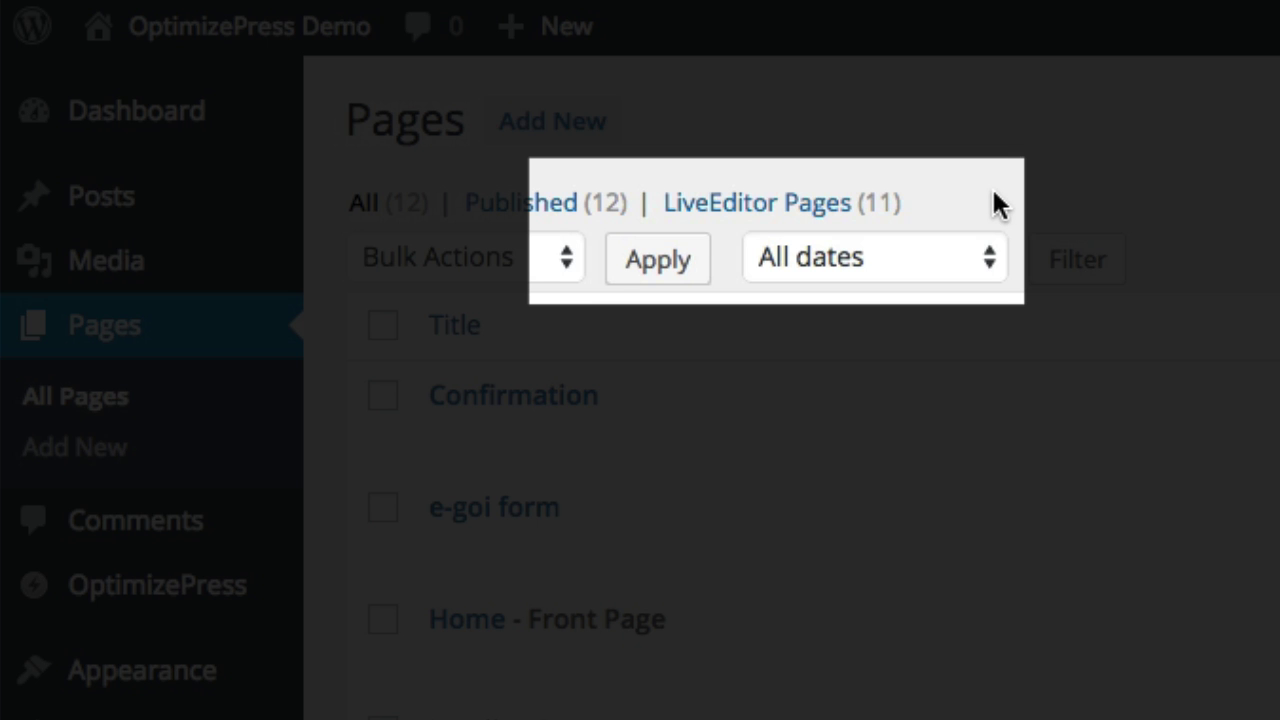
{"action": "left_click", "coordinate": [757, 210]}
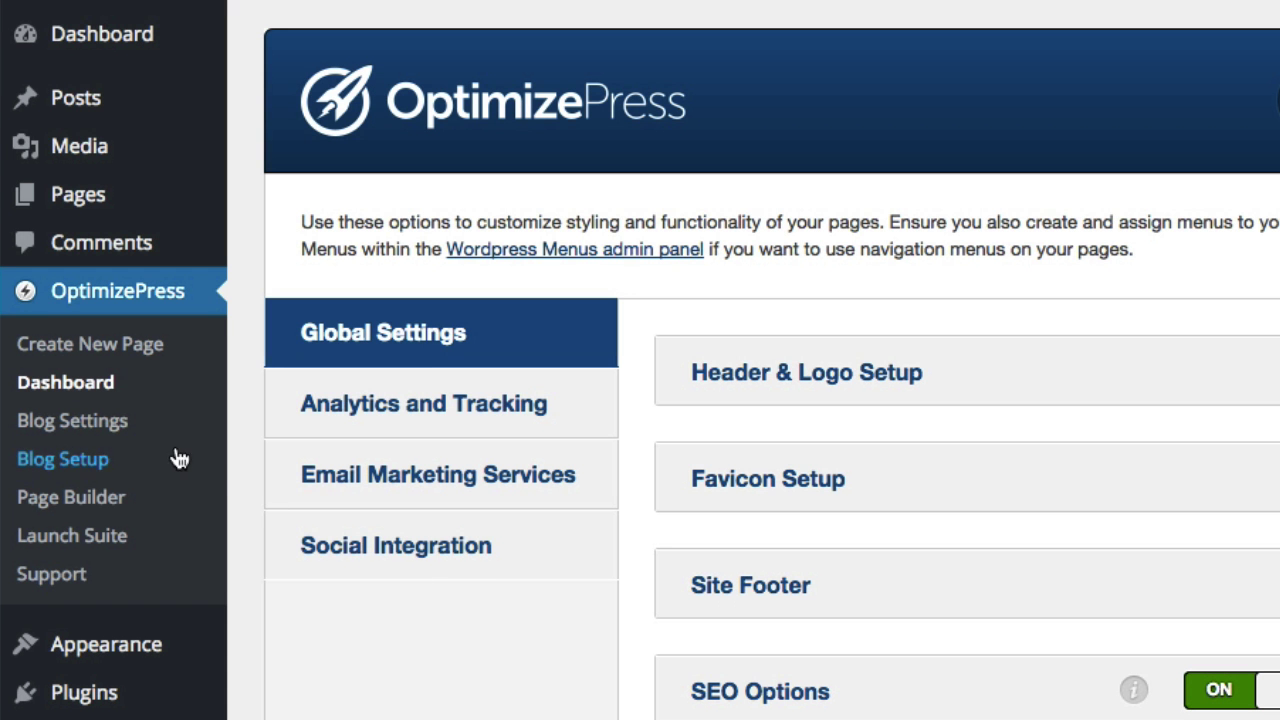
Open the Typography section of the blog's Brand settings and review the heading styles and link colour options.
{"action": "left_click", "coordinate": [104, 432]}
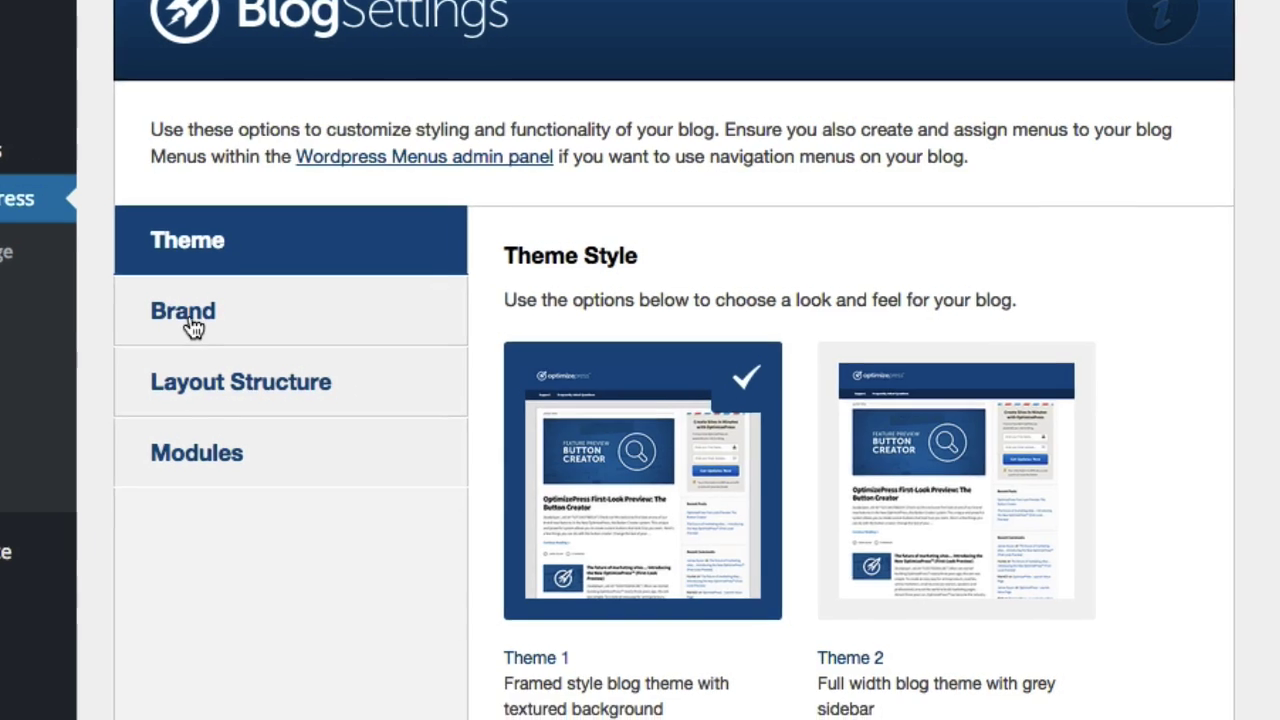
{"action": "left_click", "coordinate": [345, 405]}
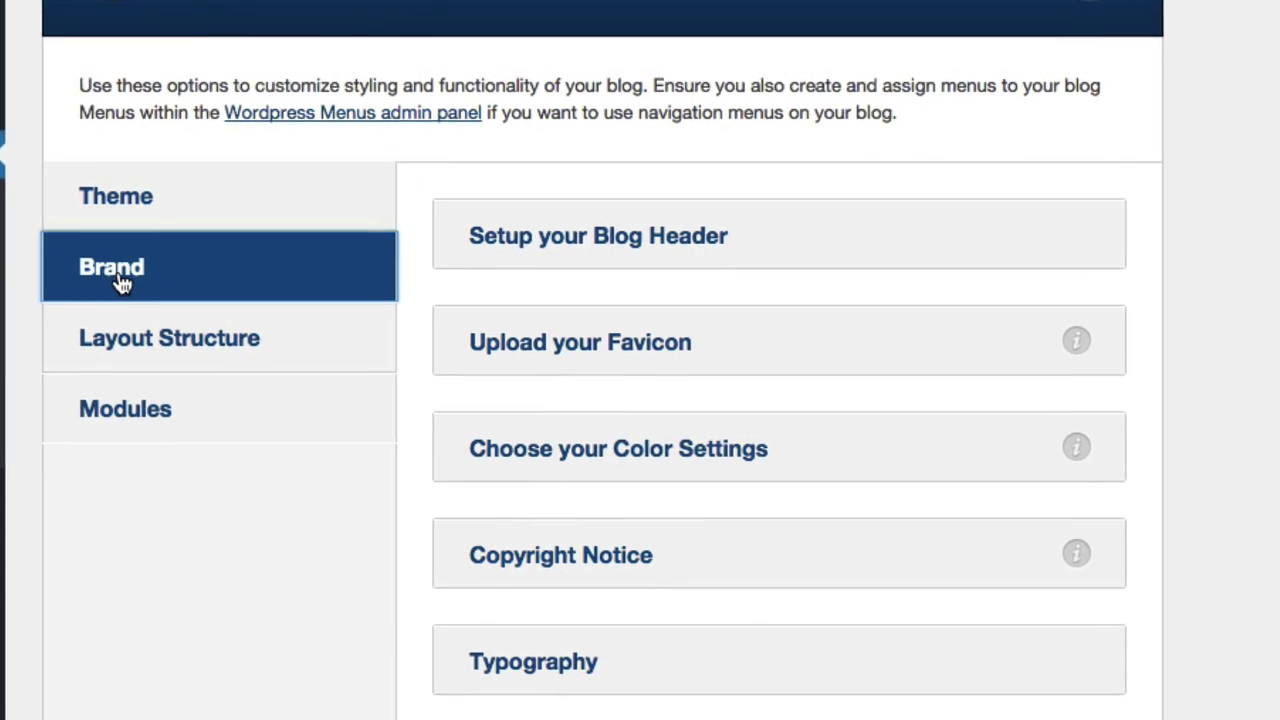
{"action": "left_click", "coordinate": [517, 662]}
{"action": "scroll", "coordinate": [516, 655], "scroll_direction": "down", "scroll_amount": 10}
{"action": "scroll", "coordinate": [516, 652], "scroll_direction": "down", "scroll_amount": 15}
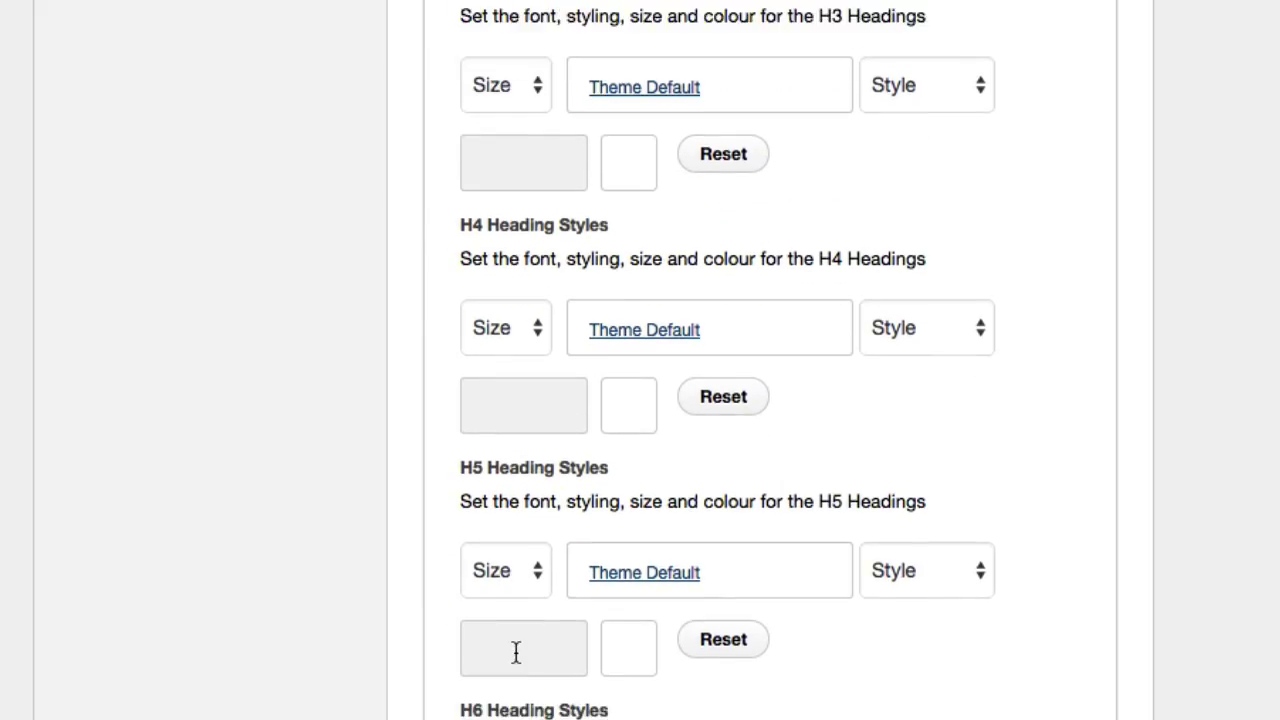
{"action": "scroll", "coordinate": [514, 659], "scroll_direction": "down", "scroll_amount": 1}
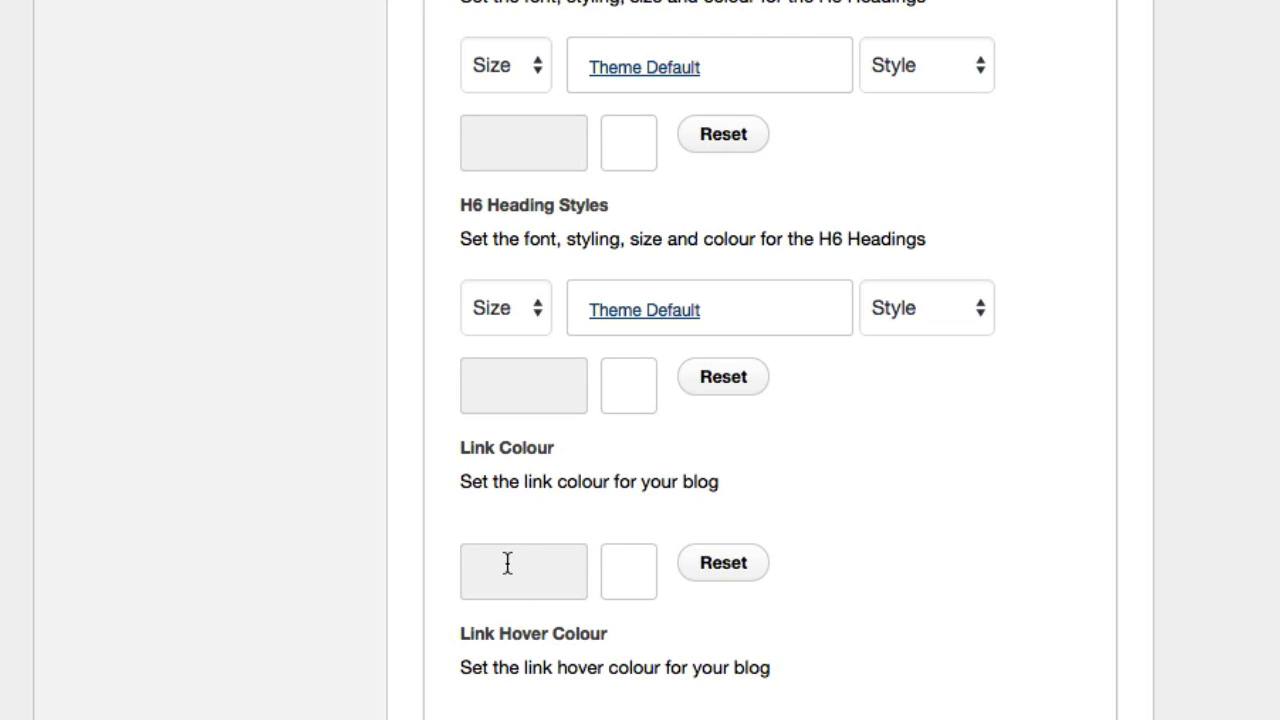